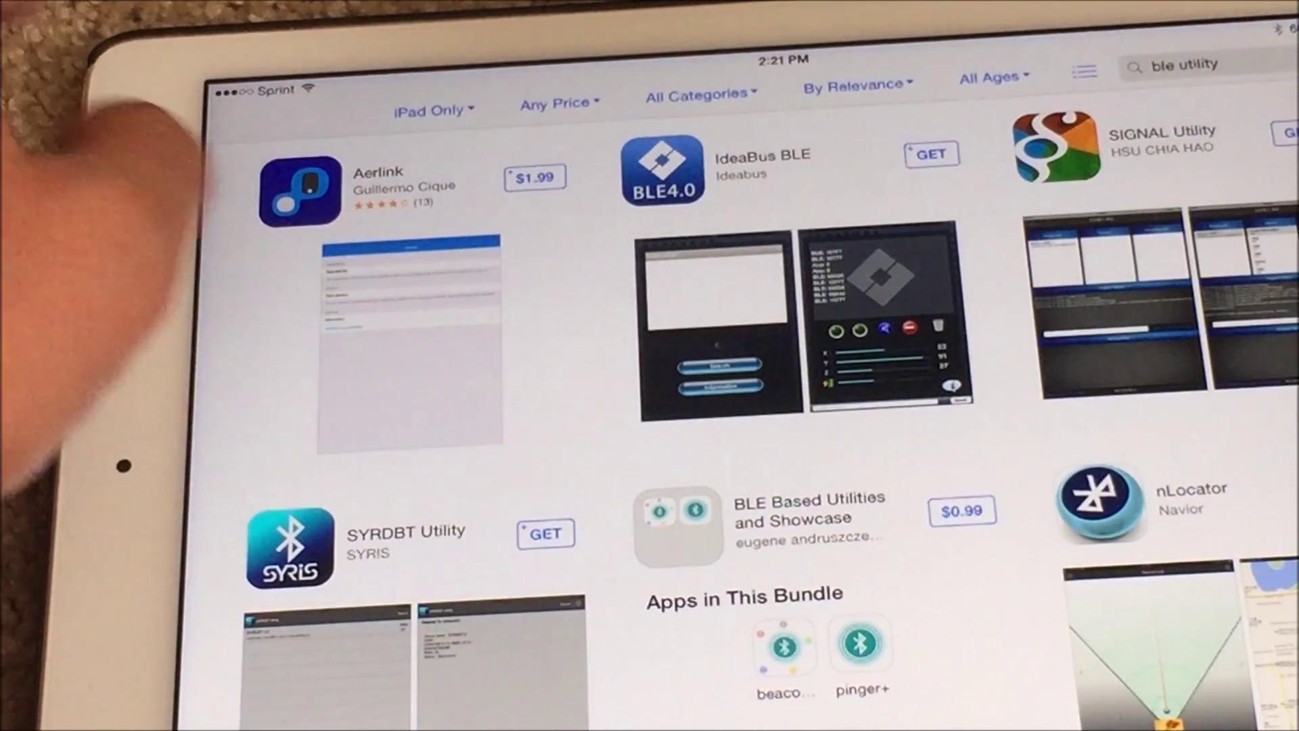
Switch the 'ble utility' search filter from iPad Only to iPhone Only
left_click(434, 109)
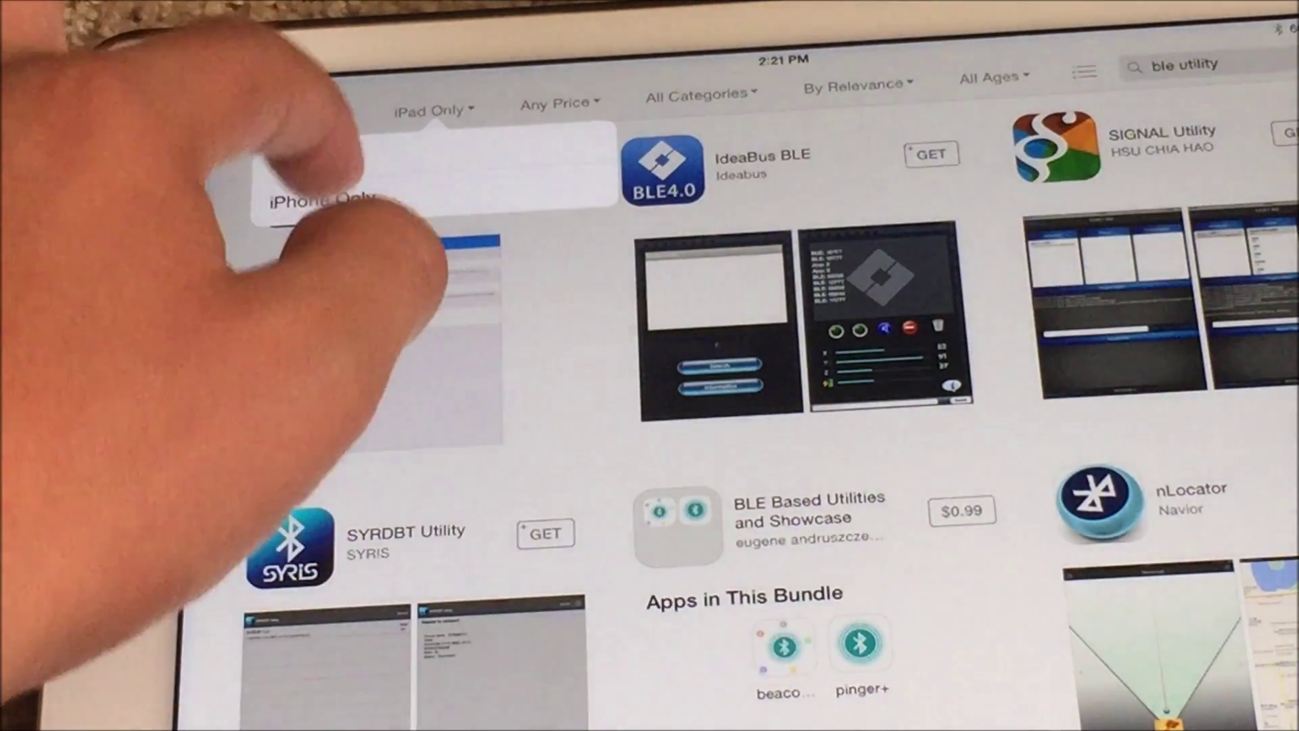
left_click(335, 199)
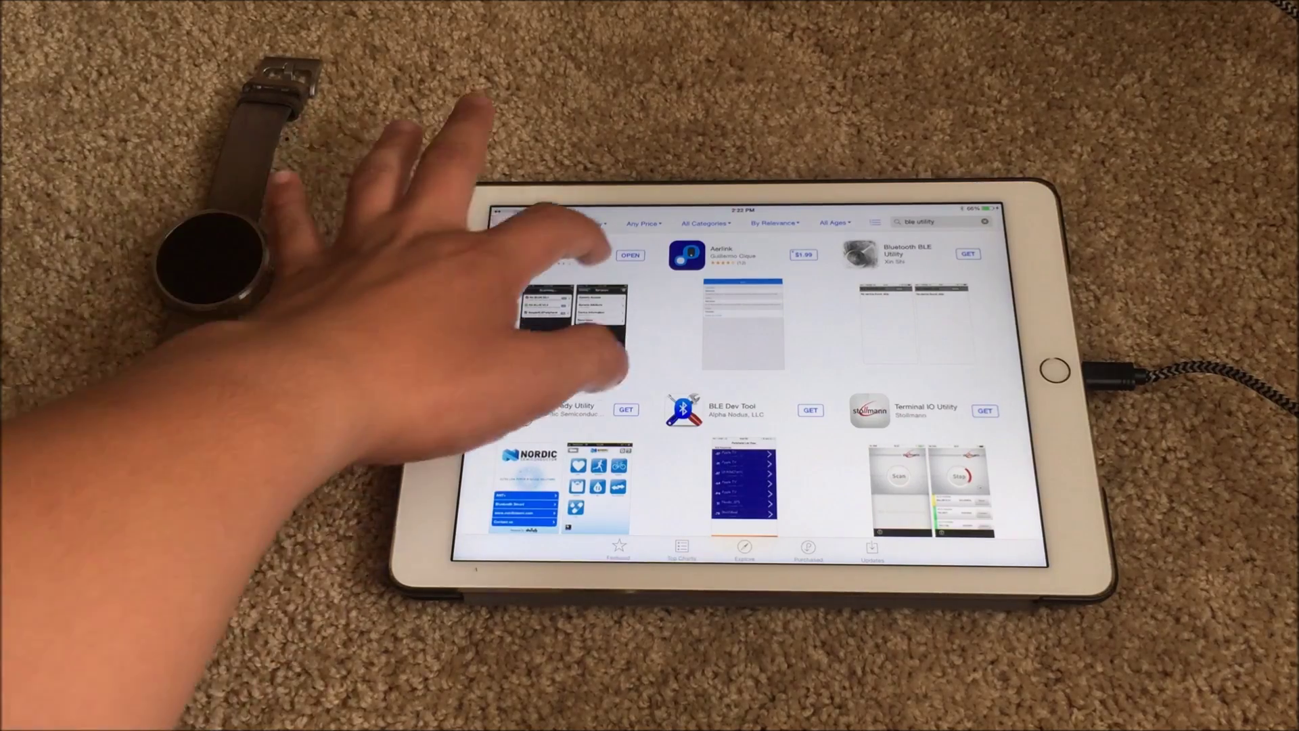
Launch the installed BLE Utility app from the search results
left_click(630, 255)
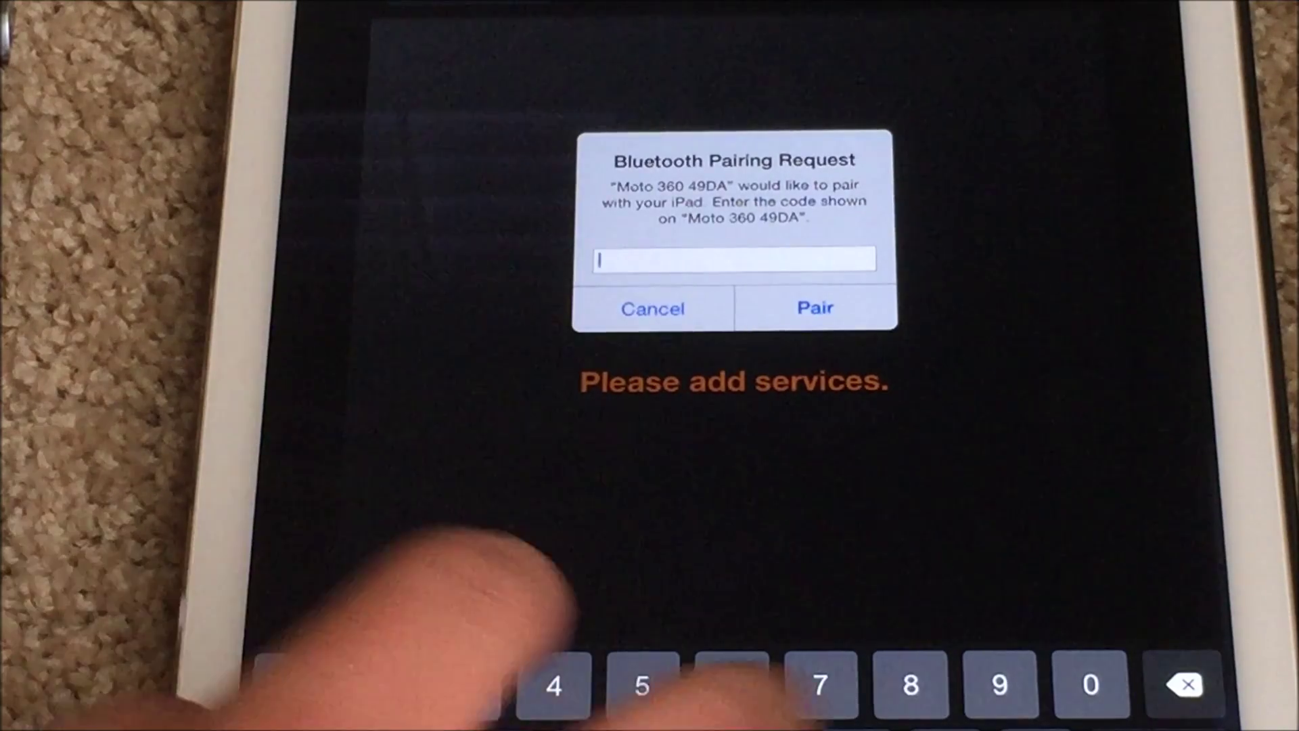
type("3")
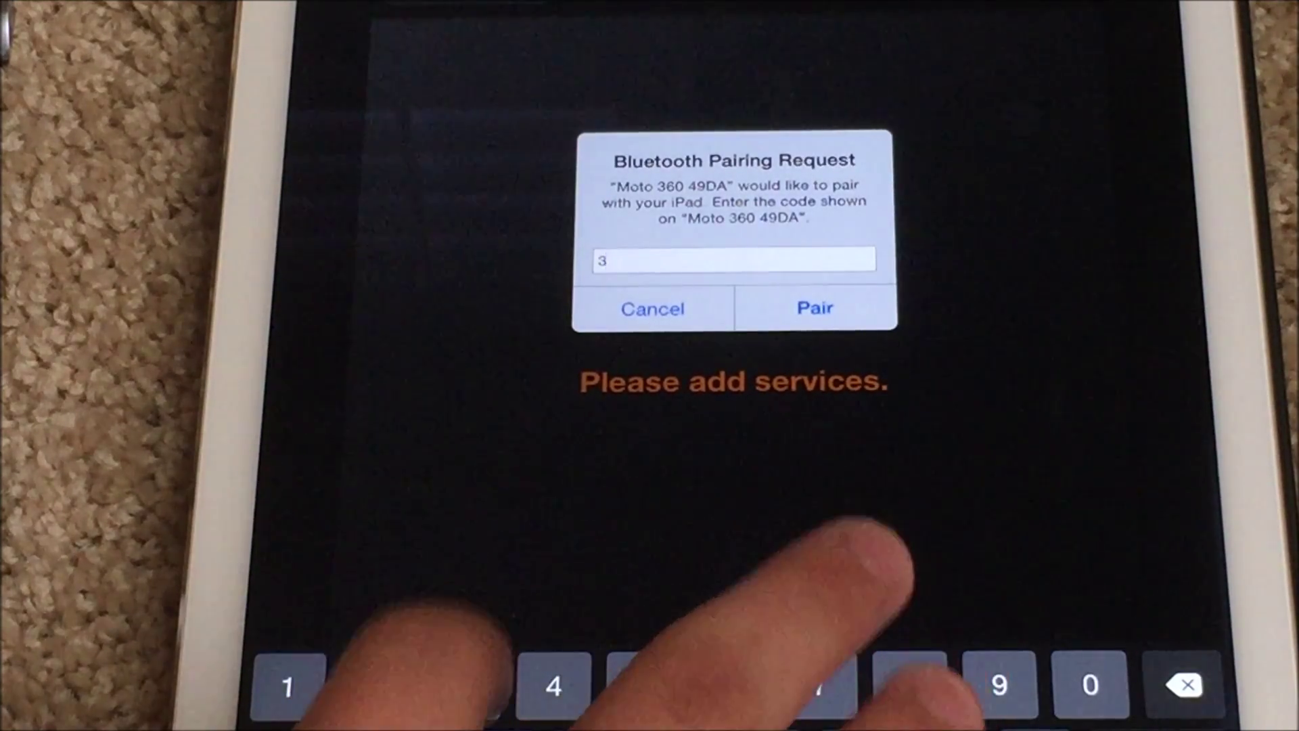
type("3")
type("7")
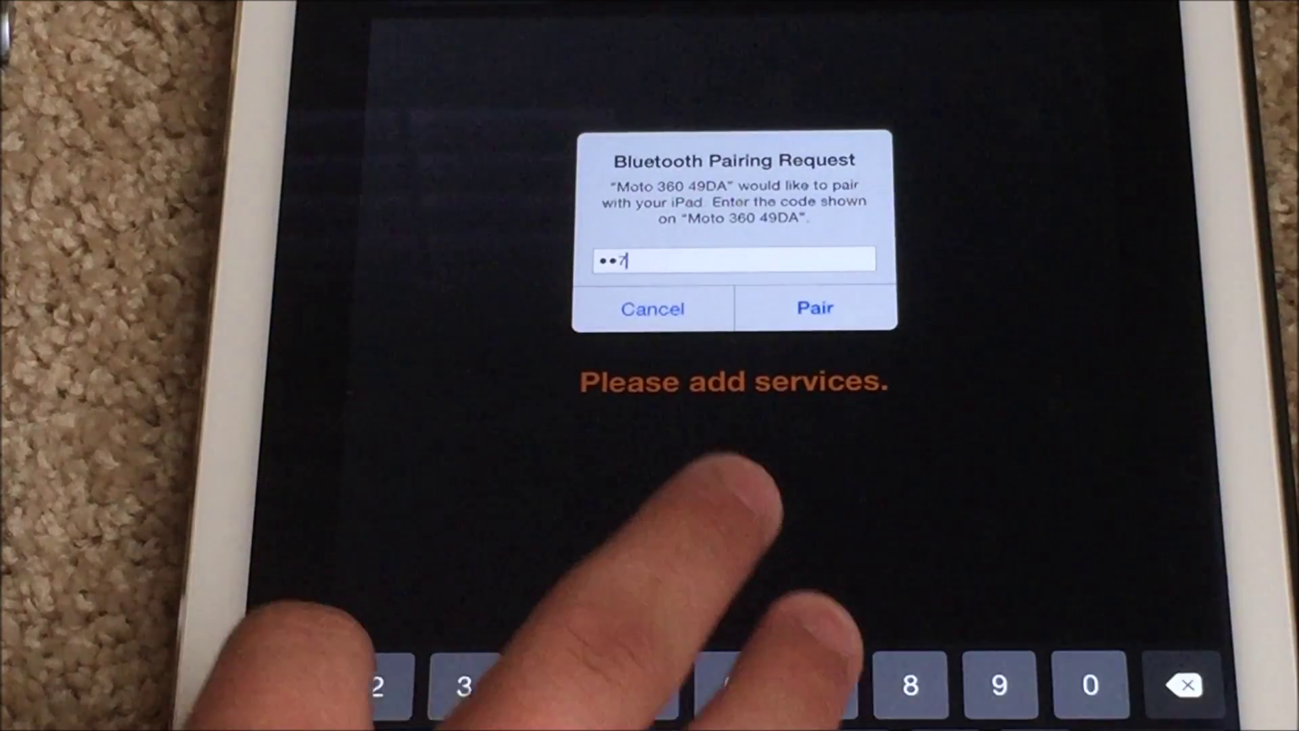
type("9")
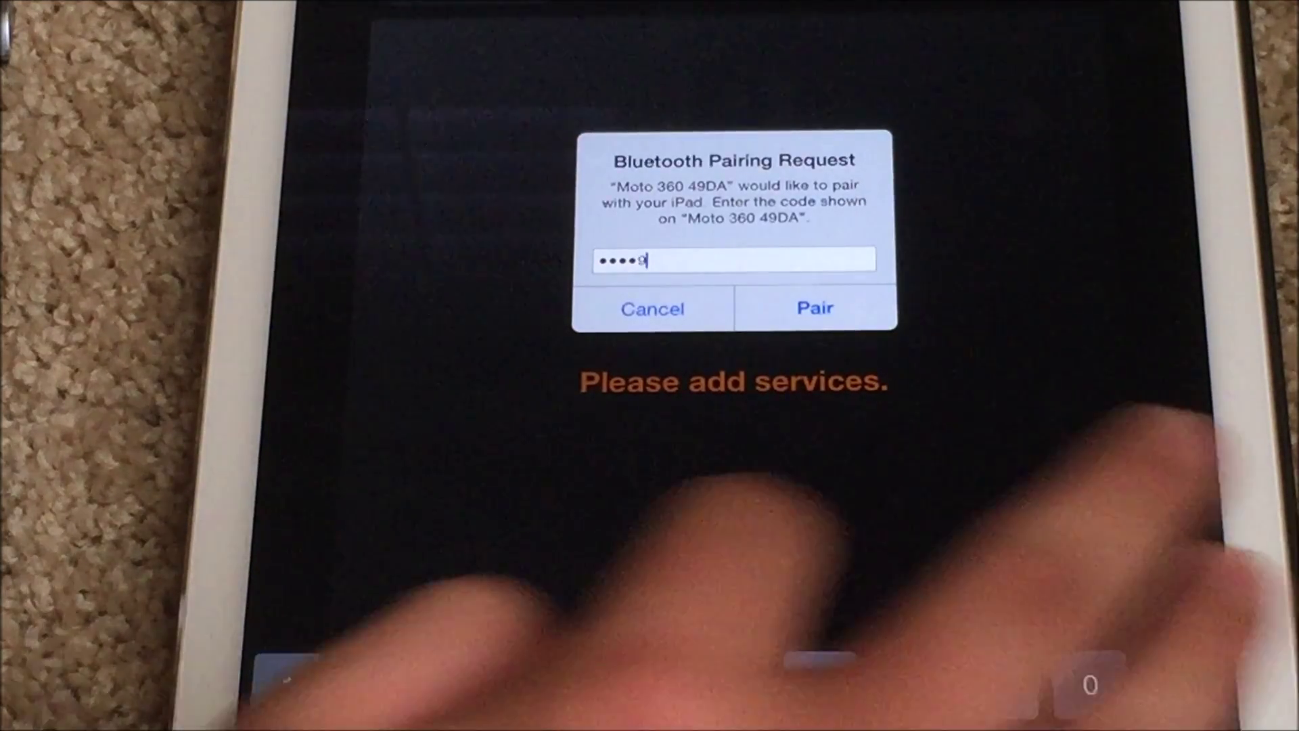
type("42")
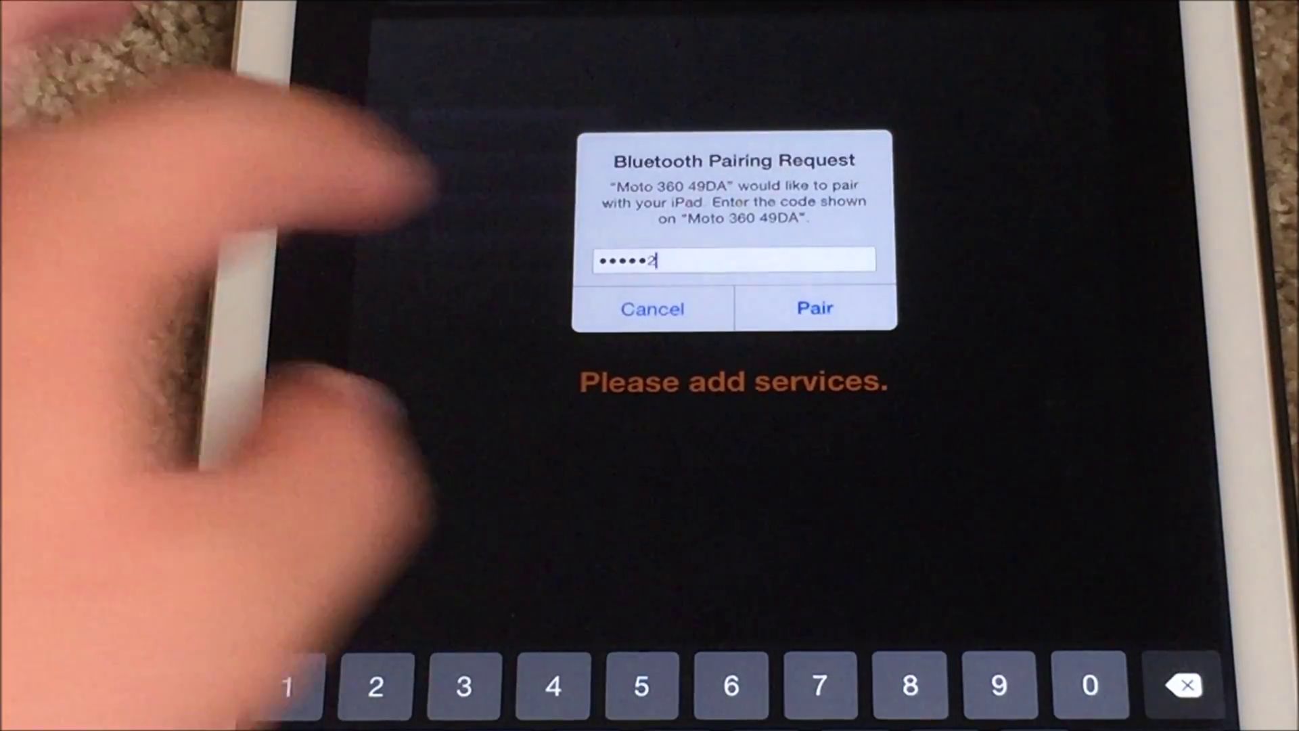